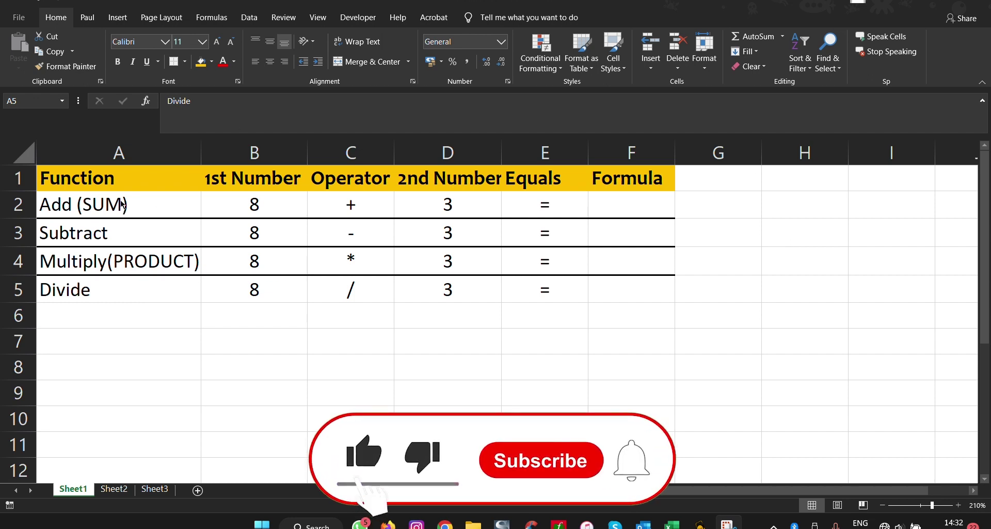
- Enter =B2+D2 in F2 on Sheet1 so the Add row shows 11
click(353, 206)
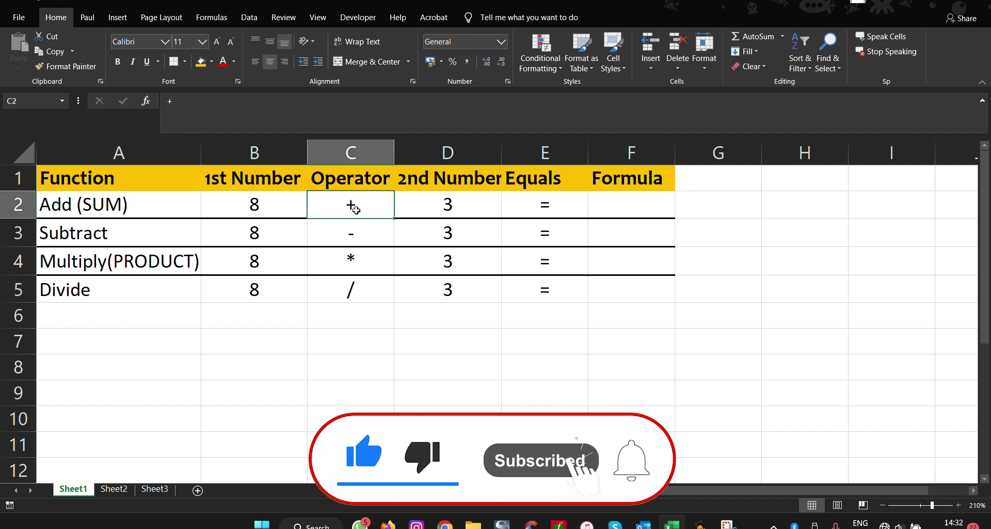
click(627, 211)
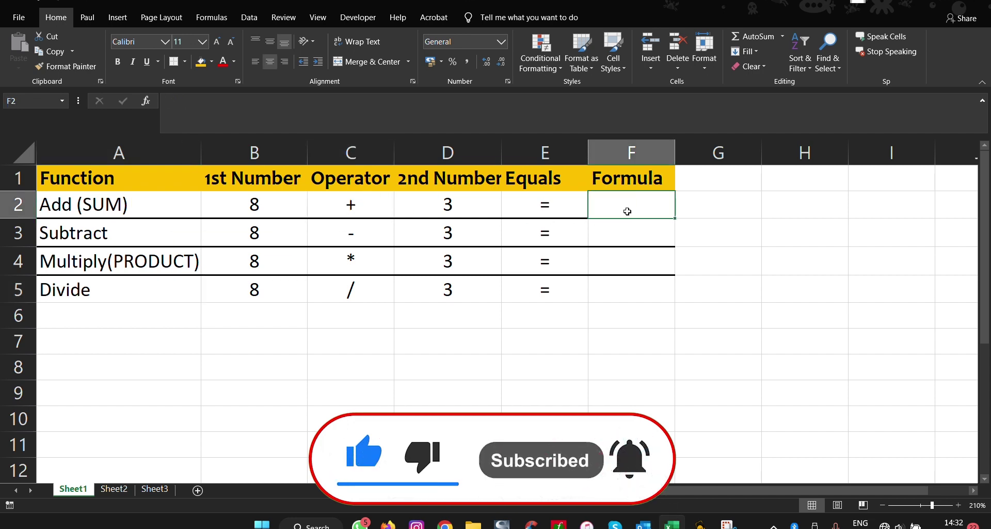
text(=)
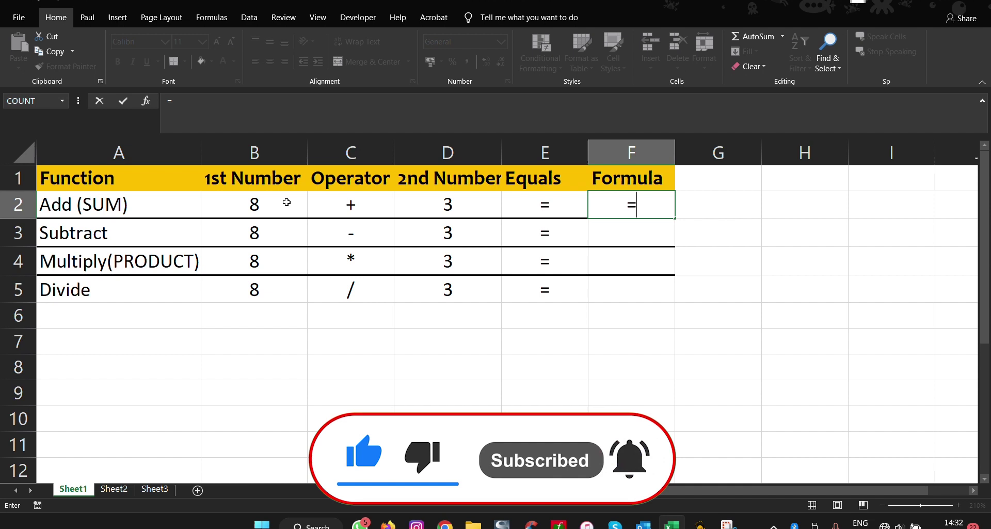
click(267, 205)
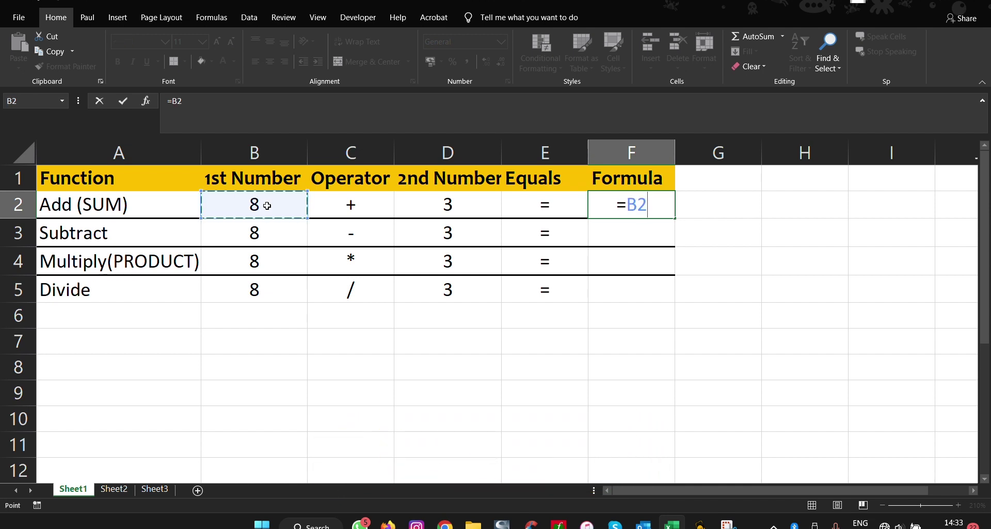
text(+)
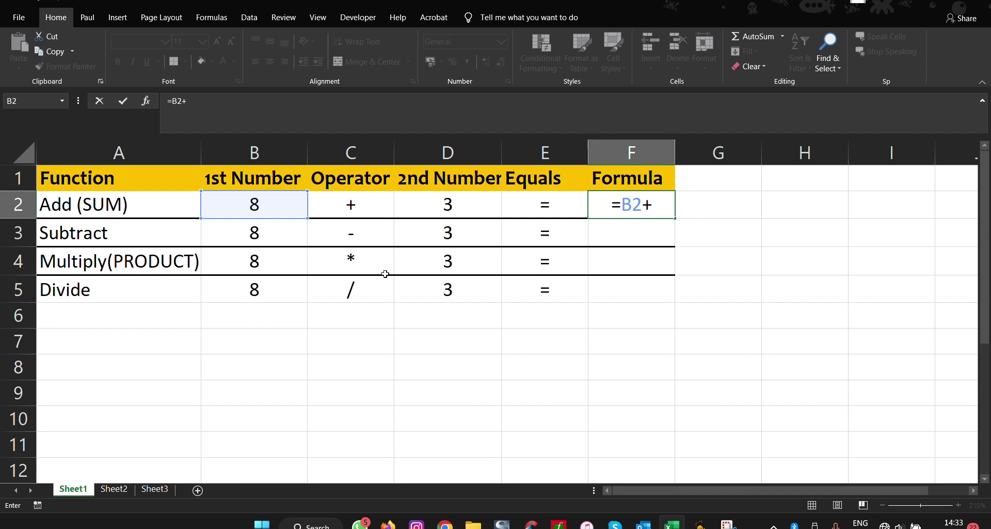
click(443, 203)
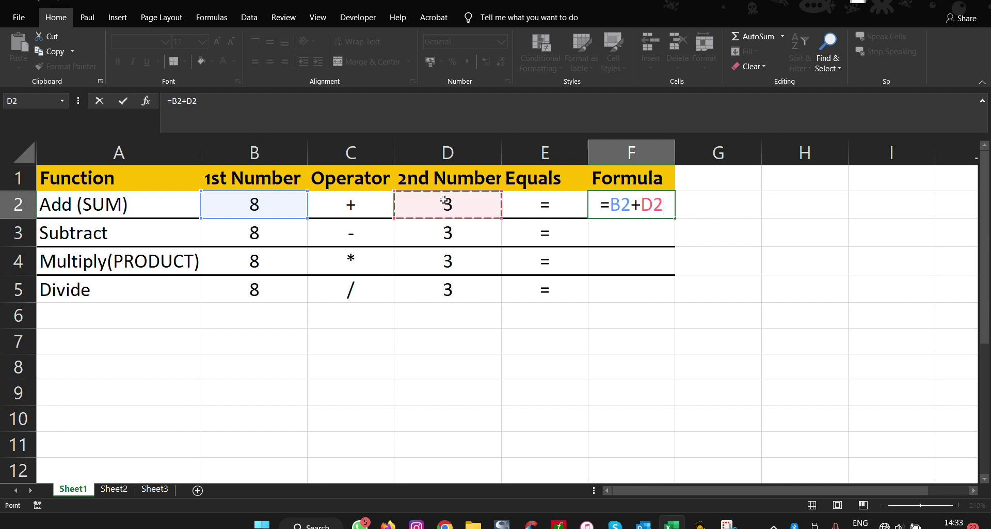
key(Return)
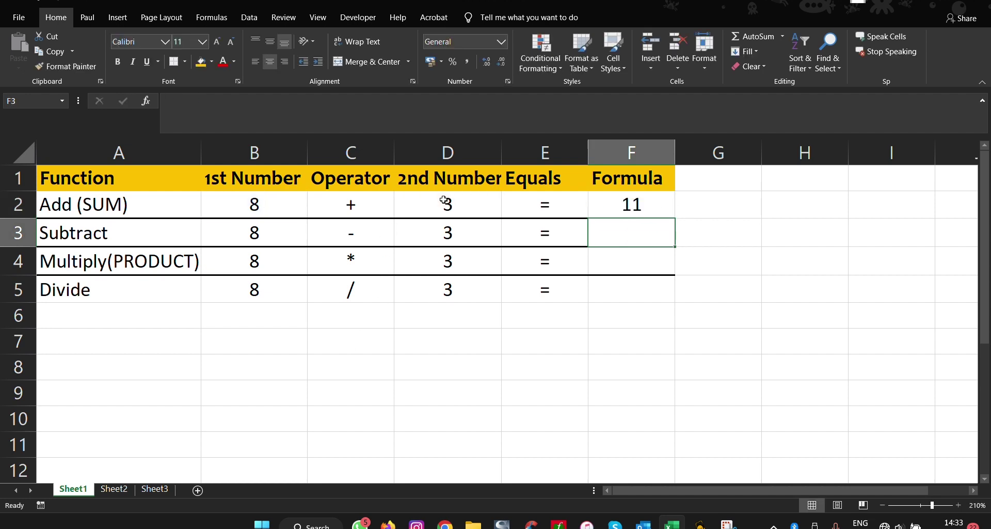
click(641, 205)
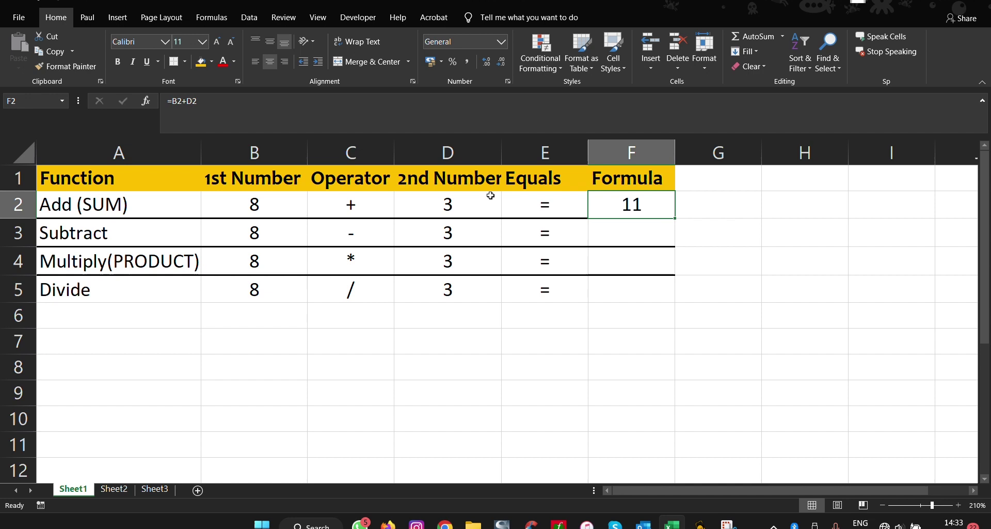
- On Sheet2, total the five 15s in A8 with =SUM(A3:A7) via AutoSum, giving 75
click(109, 490)
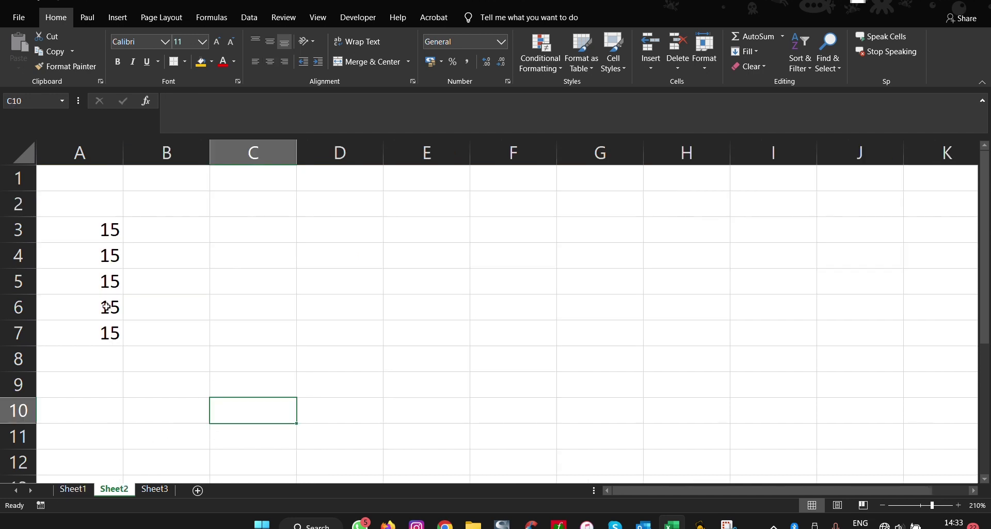
click(104, 354)
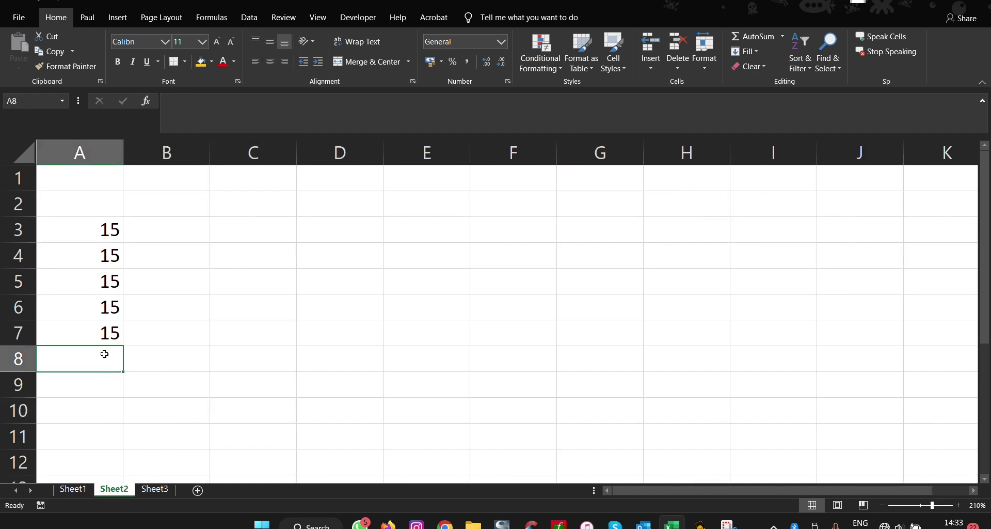
text(=)
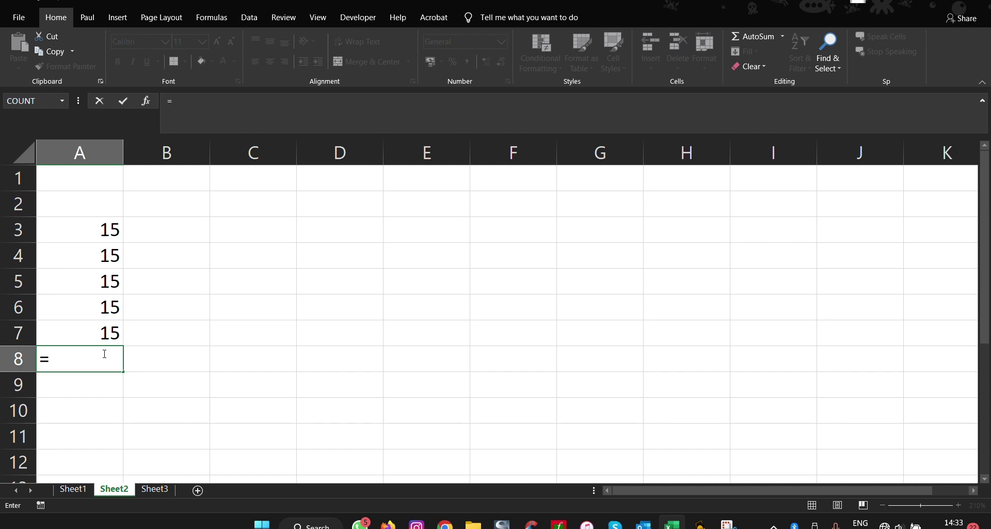
text(SUM()
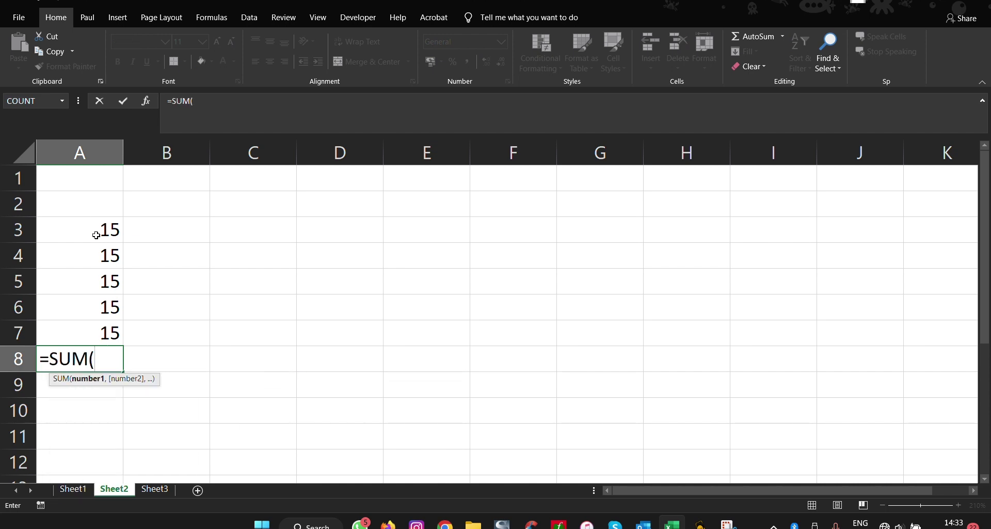
drag(96, 235, 104, 332)
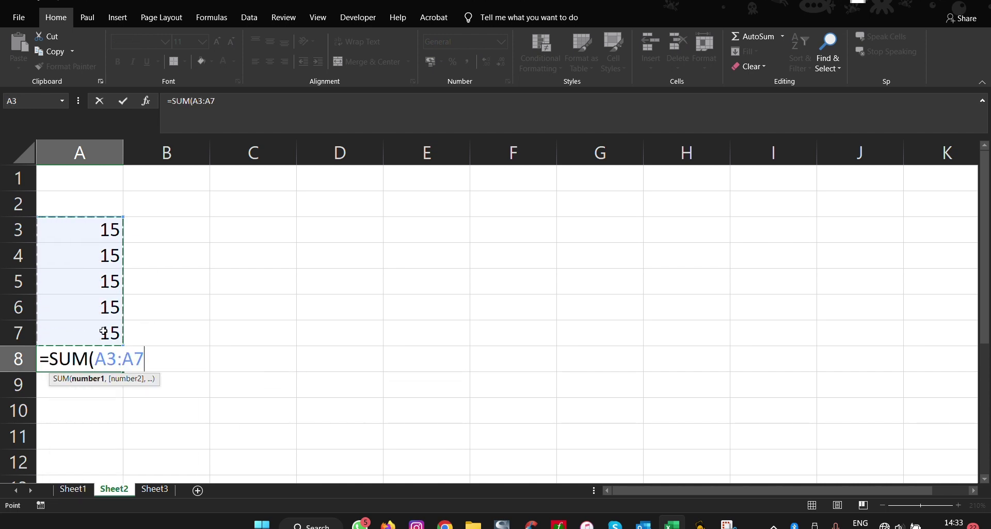
key(Return)
key(ctrl+z)
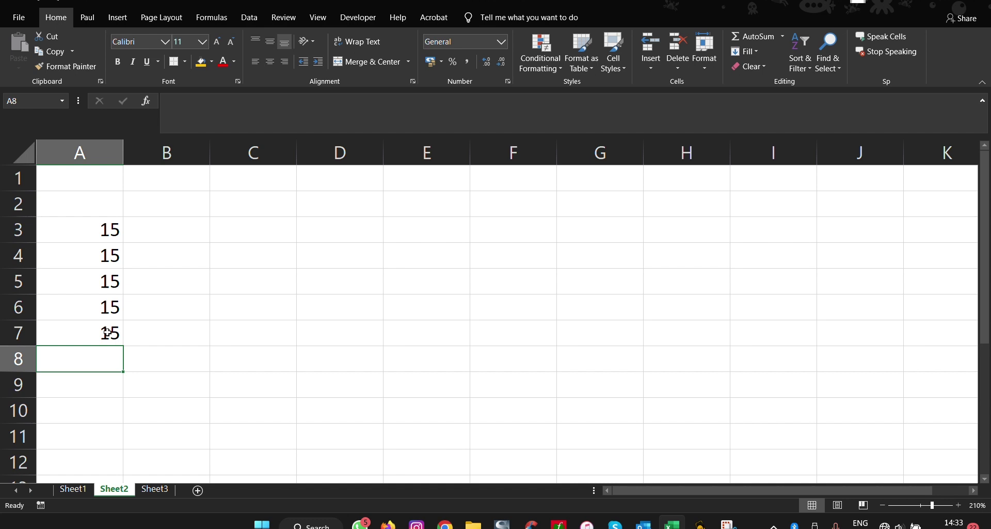
key(alt+equal)
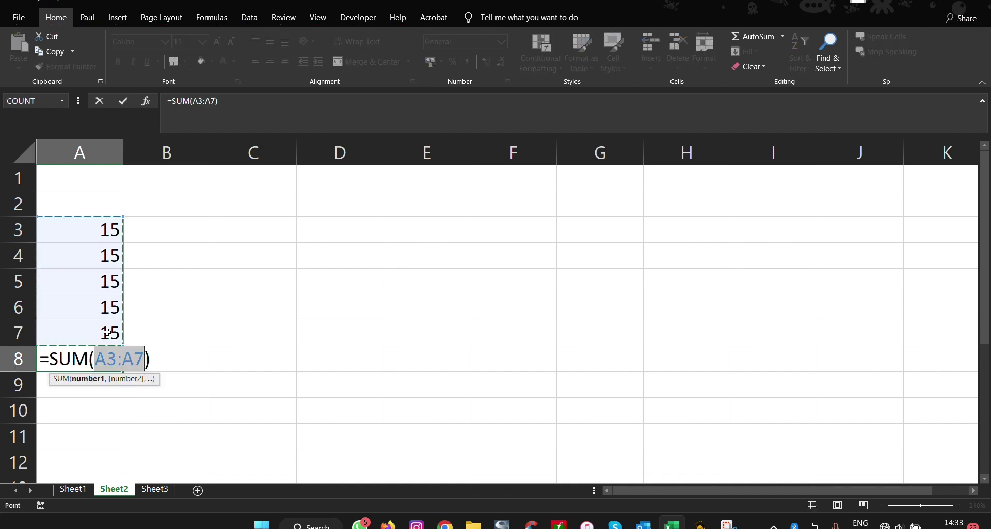
key(Return)
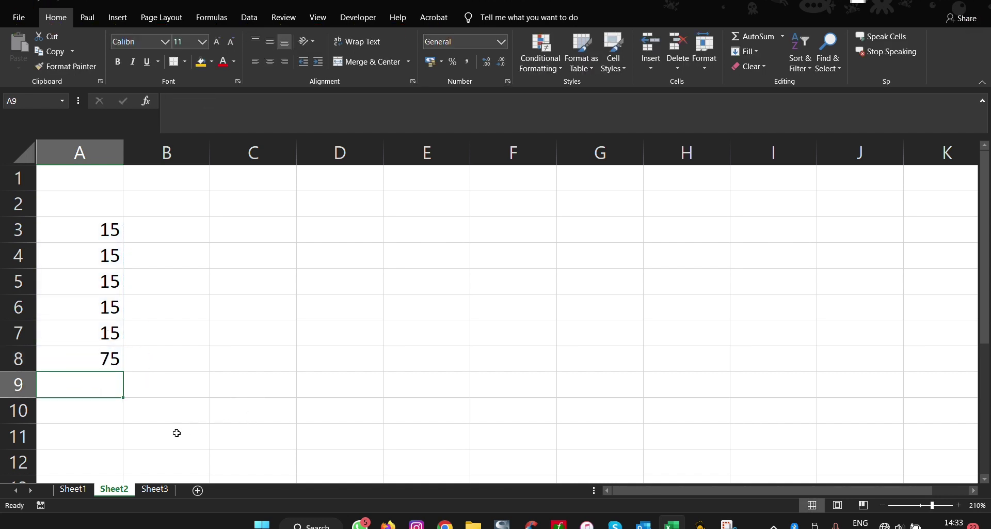
- On Sheet1, enter =B3-D3 in F3 so the Subtract row shows 5
click(81, 489)
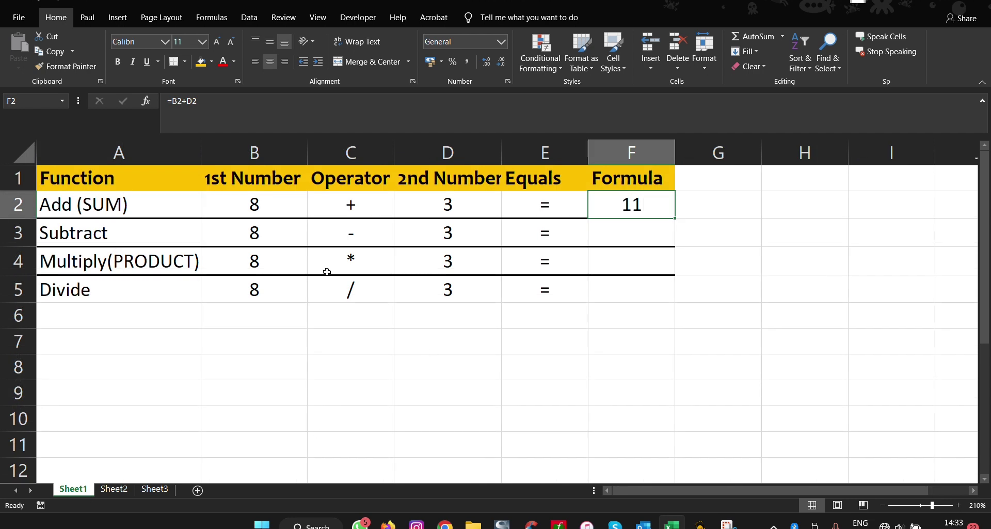
click(639, 241)
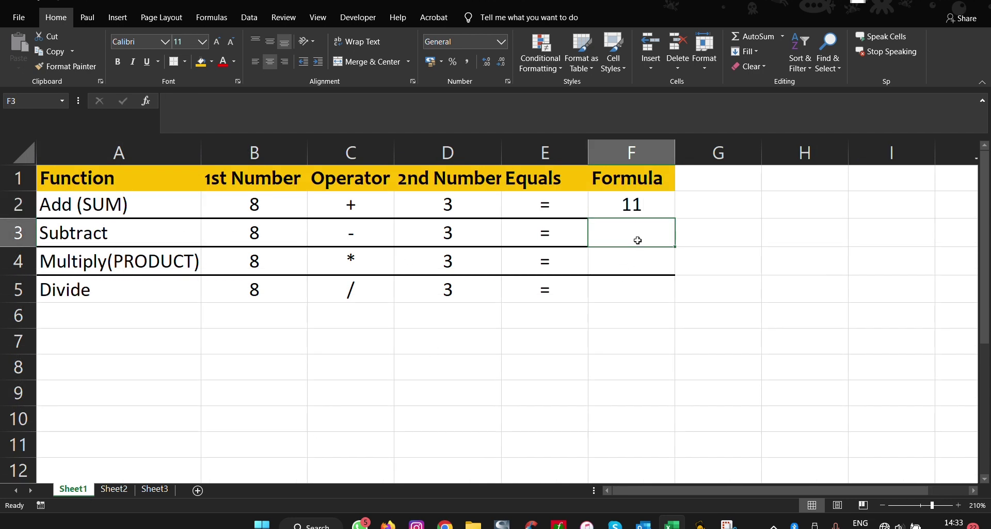
text(=)
click(283, 235)
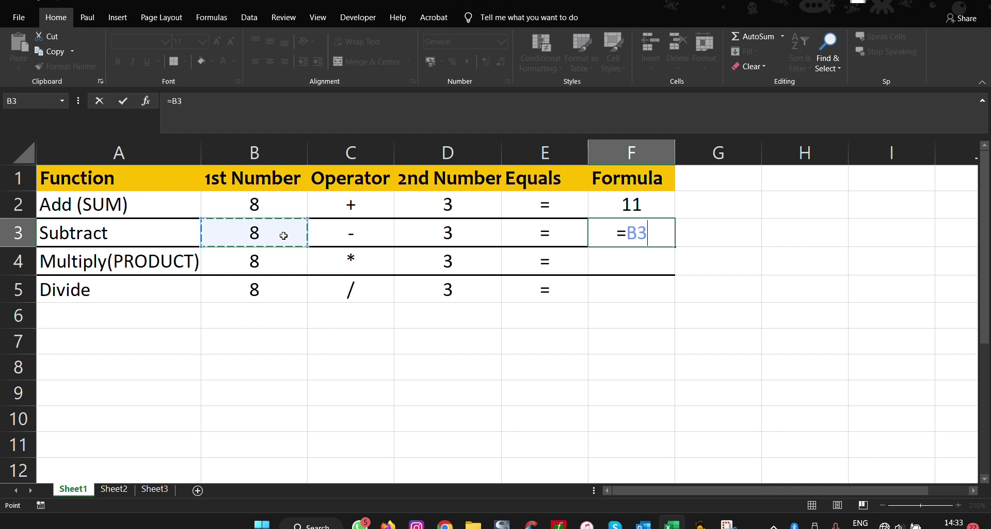
text(-)
click(426, 236)
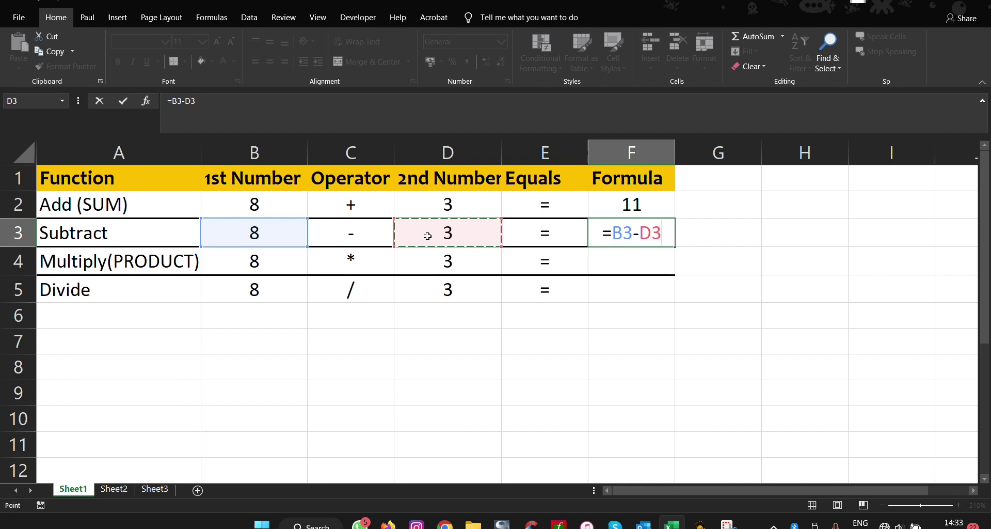
key(Return)
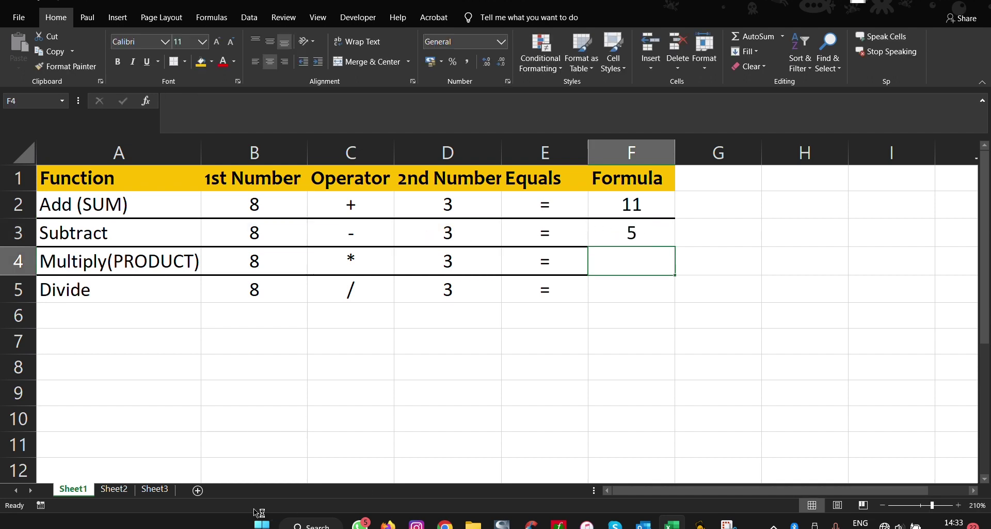
- On Sheet2, change A5 to -15 so the SUM total in A8 reads 45
click(106, 489)
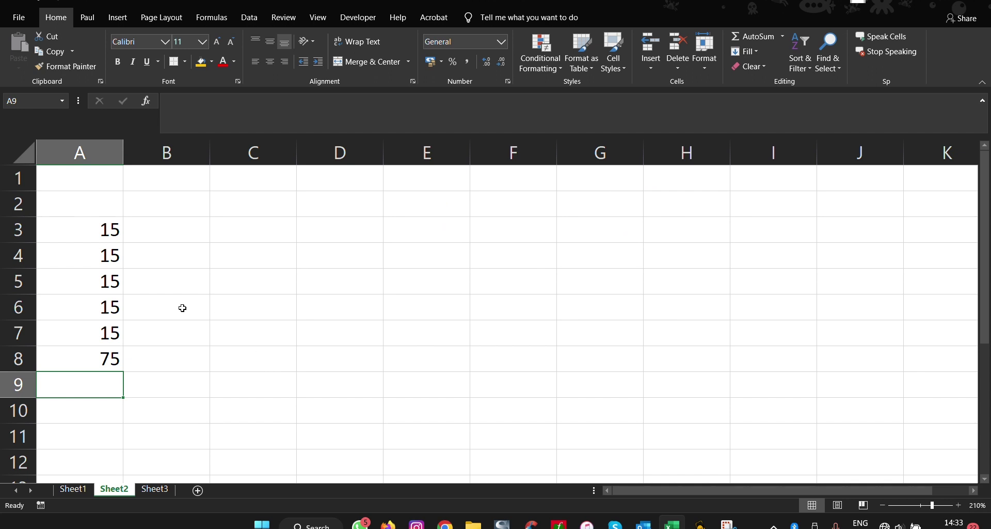
click(107, 356)
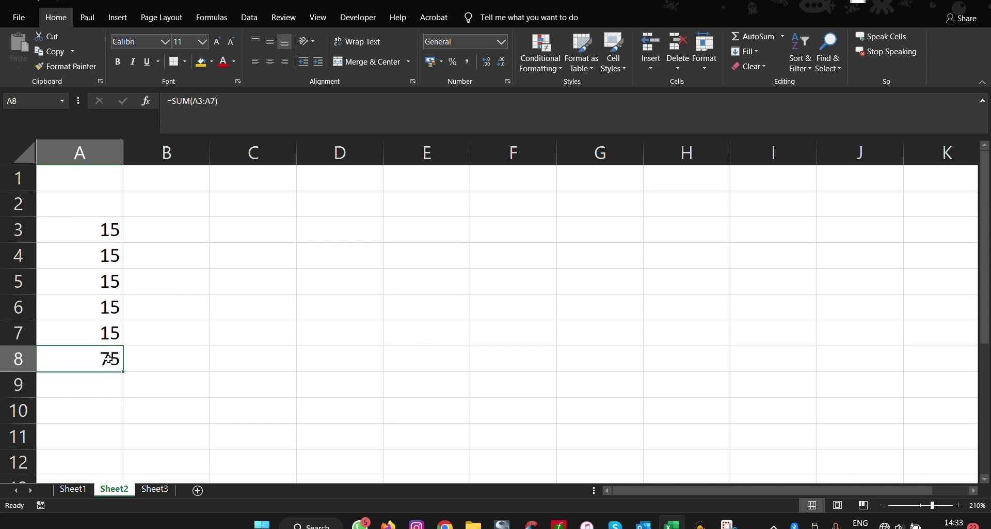
double_click(79, 281)
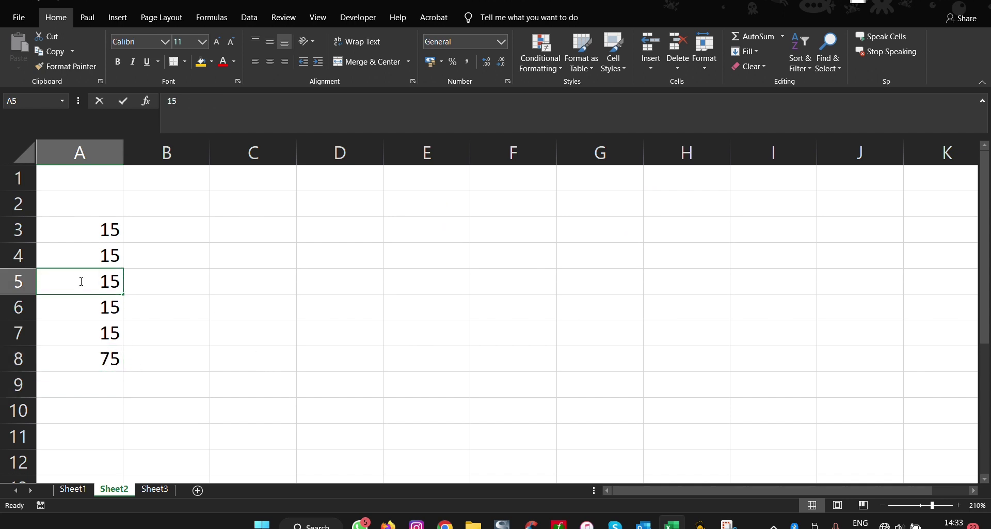
text(-)
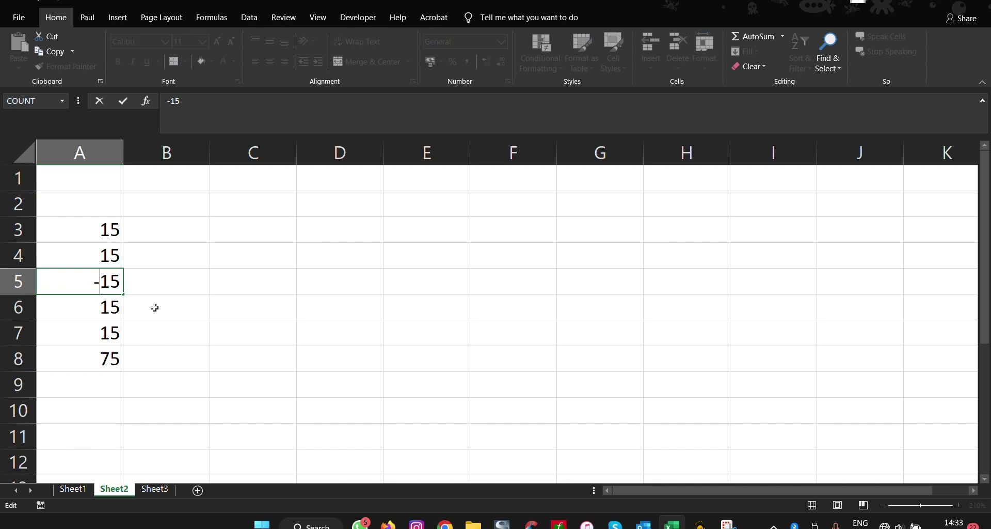
click(86, 254)
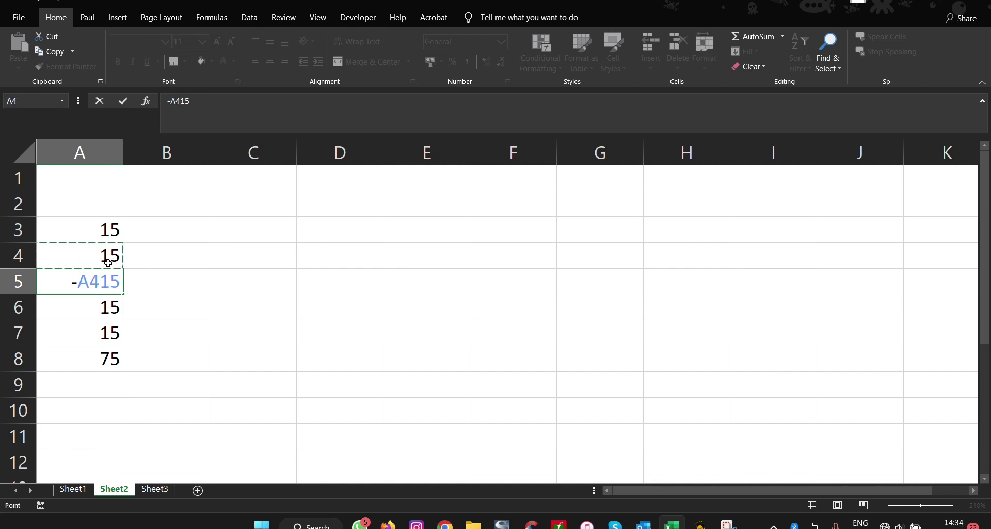
key(shift+Left)
key(shift+Left)
key(BackSpace)
key(Return)
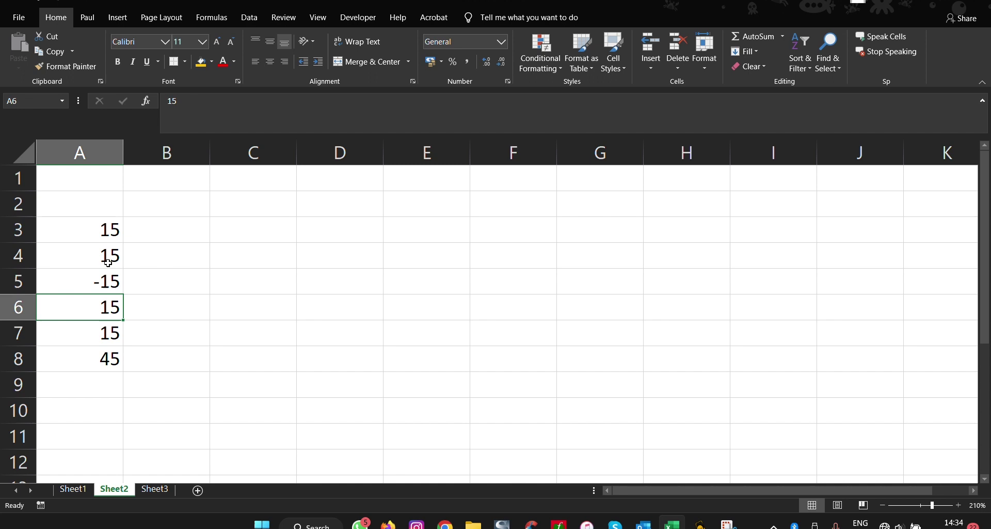
click(113, 368)
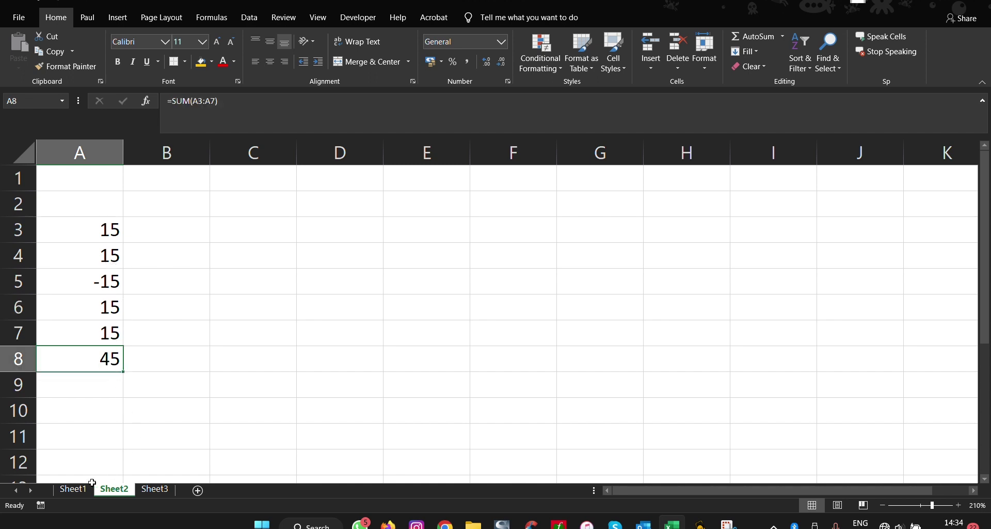
- On Sheet1, enter =B4*D4 in F4 so the Multiply row shows 24
click(74, 491)
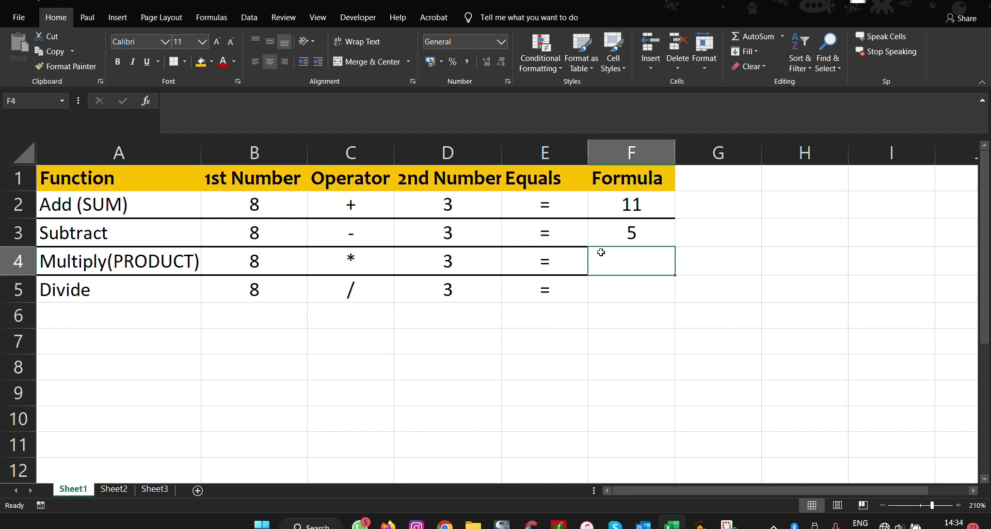
text(-)
key(BackSpace)
text(=)
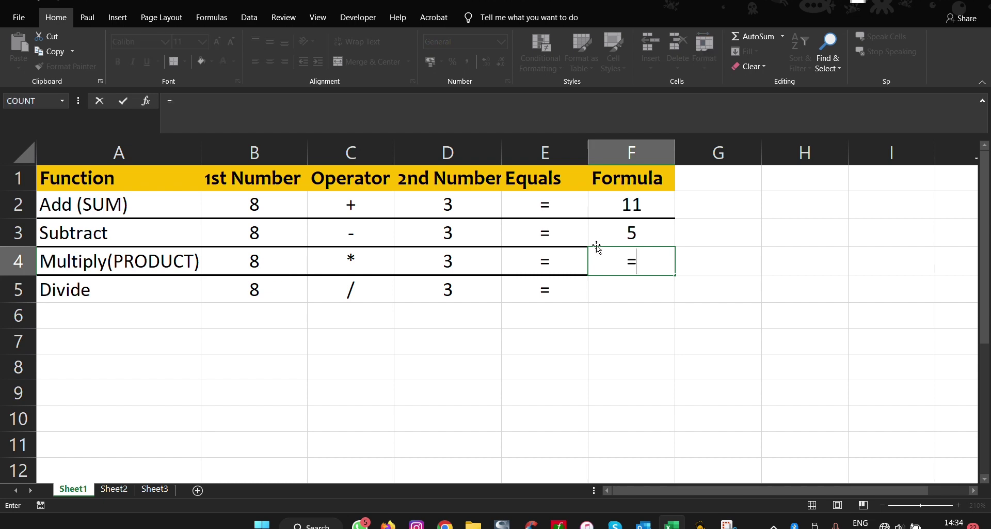
click(282, 265)
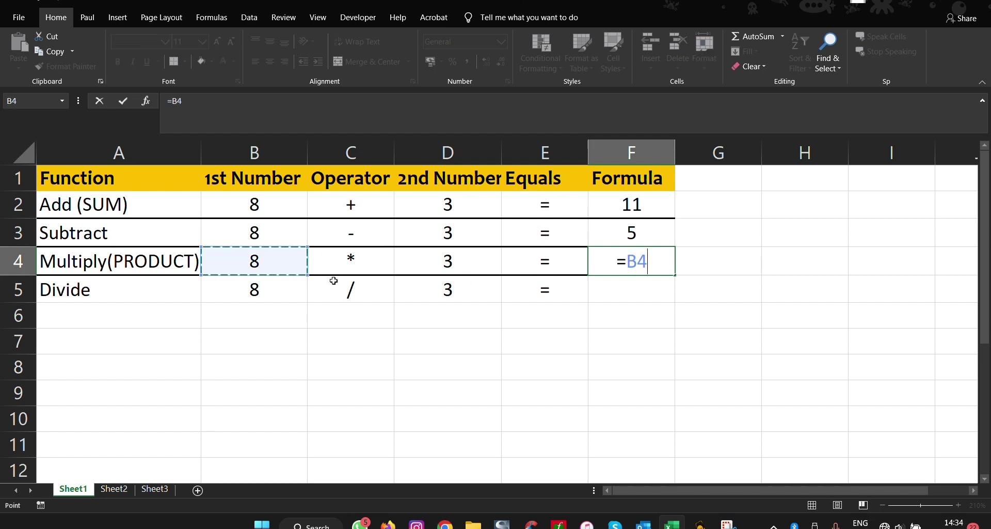
text(*)
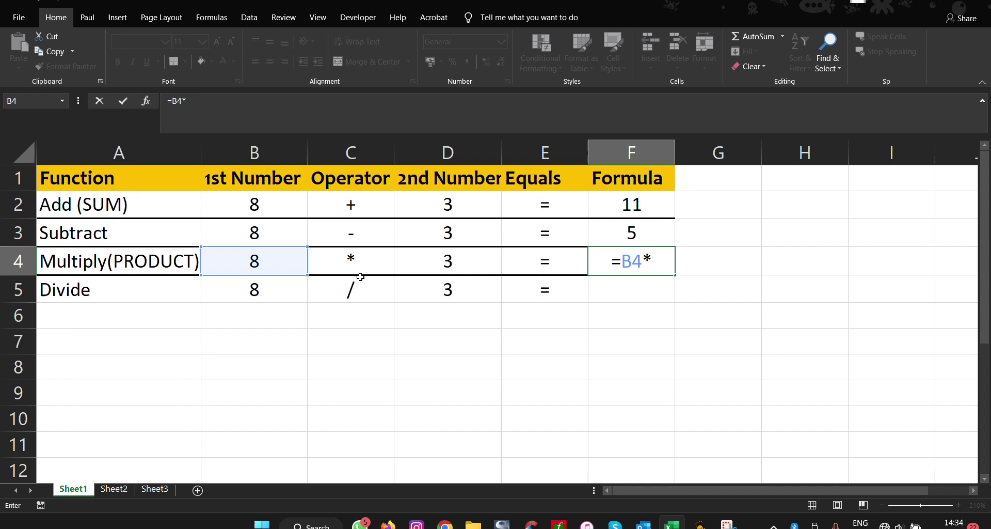
click(448, 267)
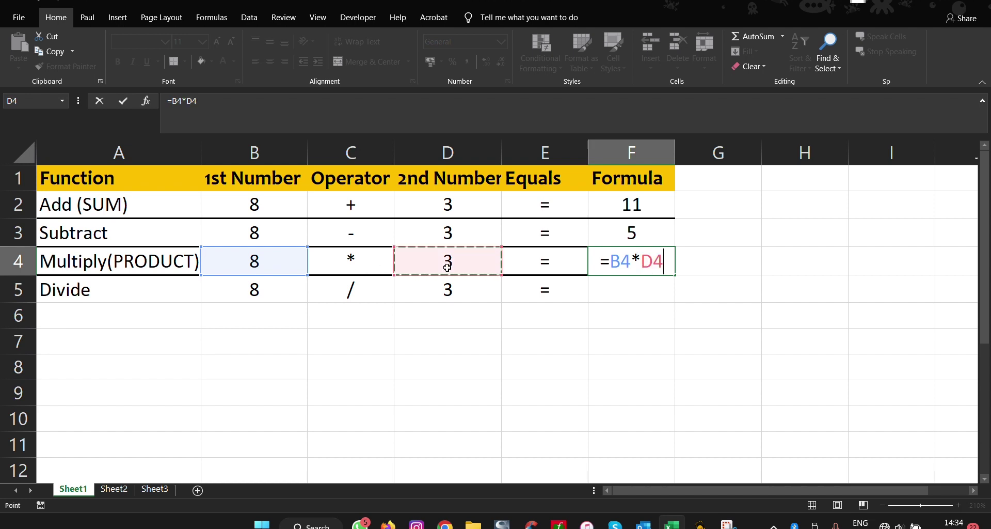
key(Return)
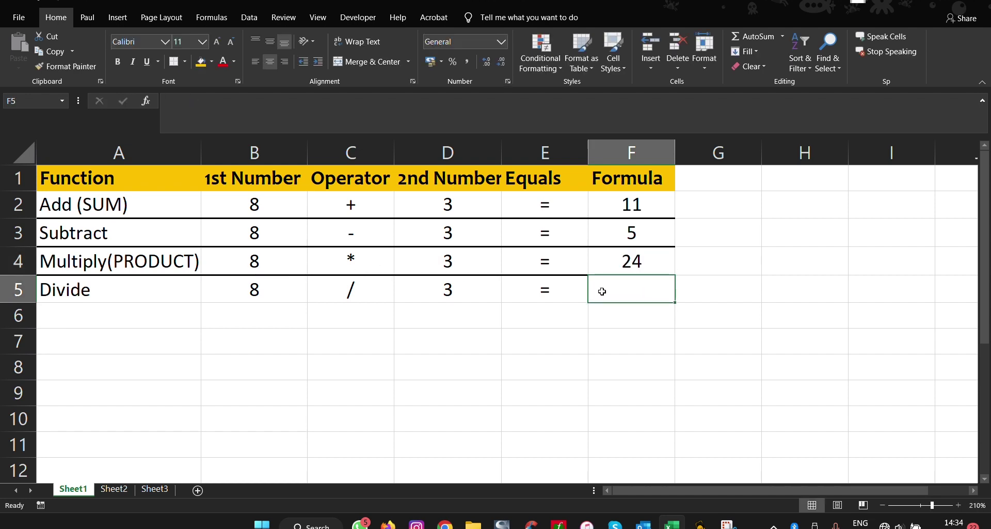
- On Sheet3, enter =PRODUCT(A3:A7) in A8, giving 2884752
click(164, 490)
click(100, 357)
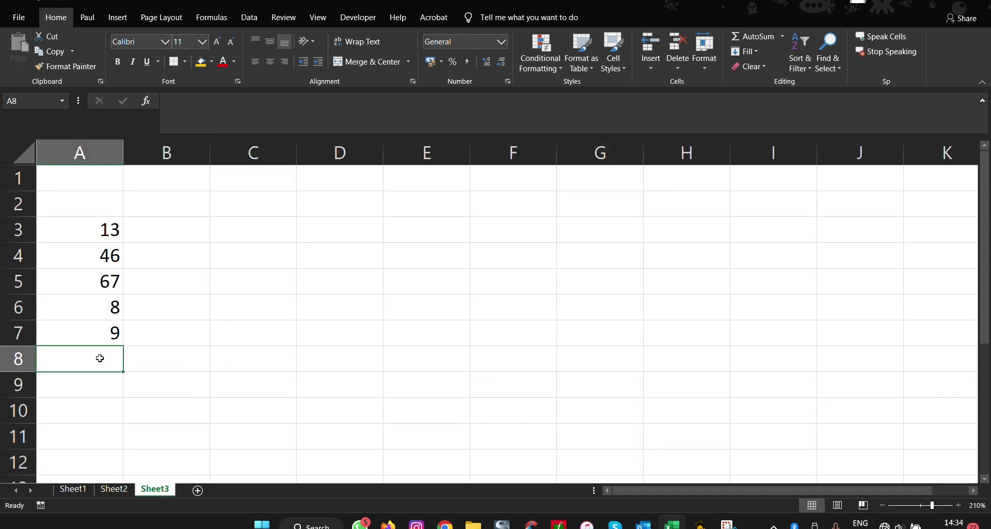
text(=)
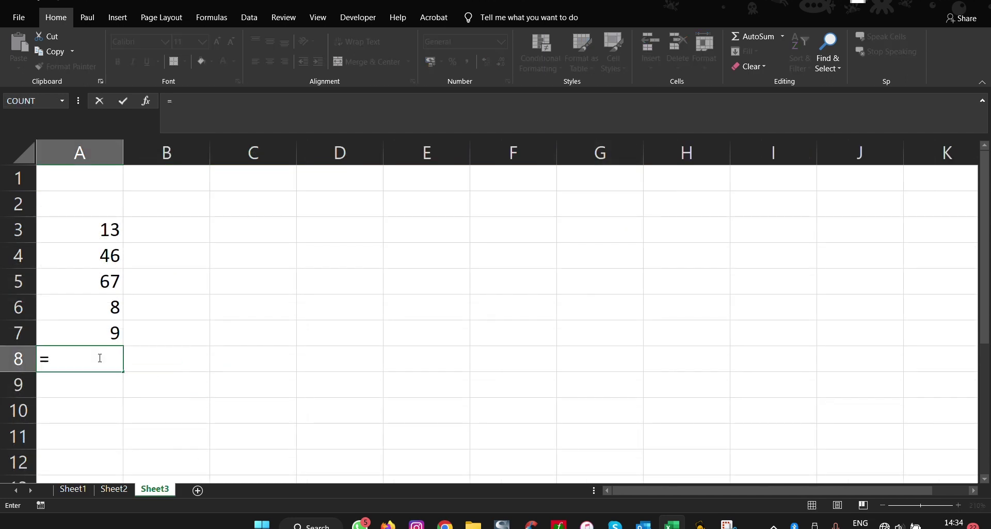
text(PROD)
key(Tab)
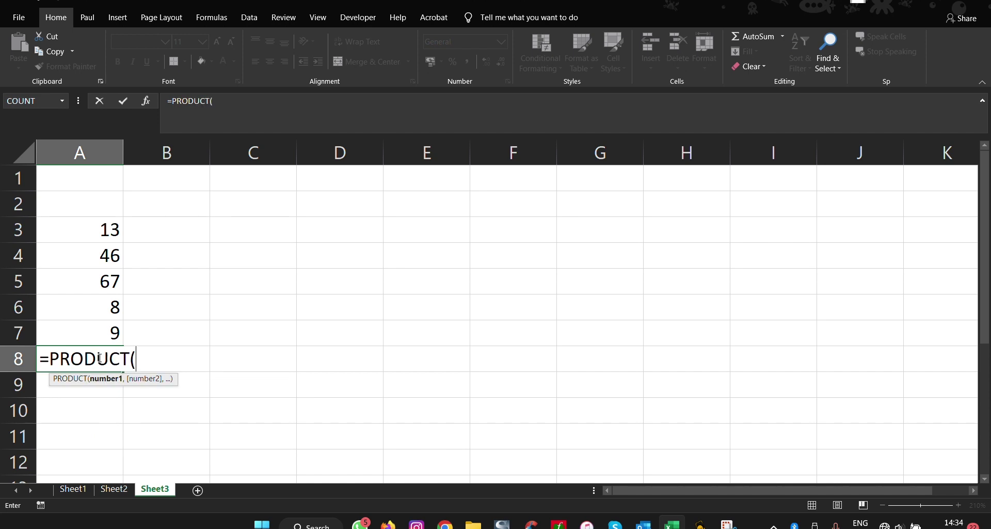
drag(97, 228, 106, 333)
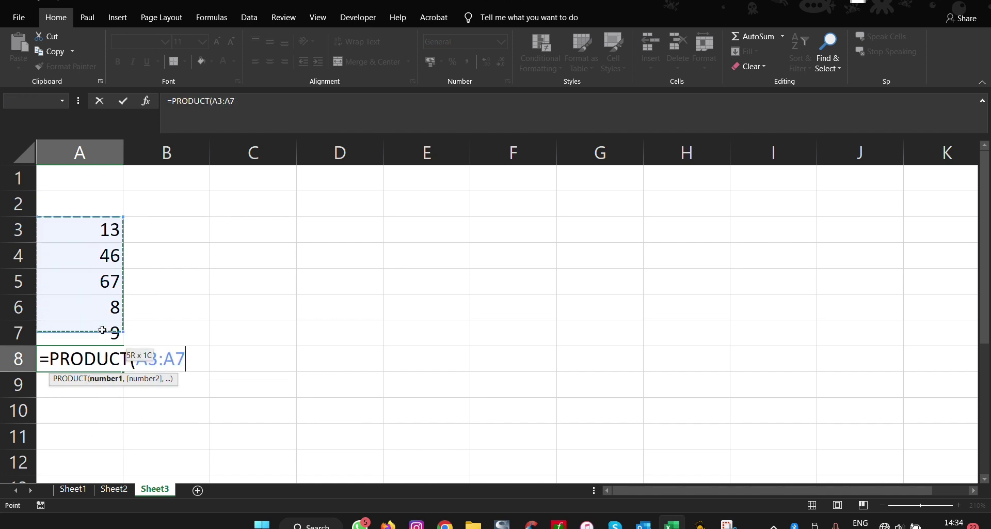
text())
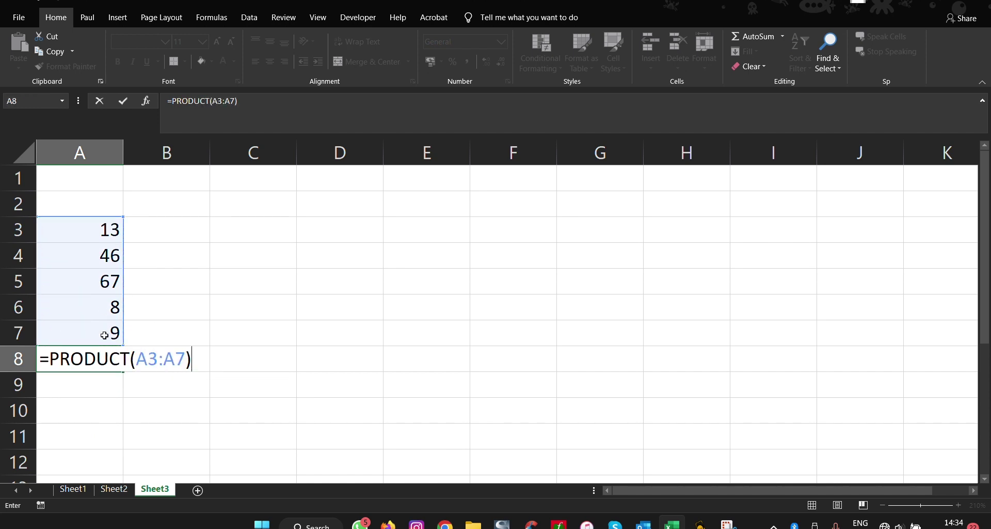
key(Return)
- Enter =PRODUCT(A3:A4) in C8, multiplying 13 by 46 to show 598
click(242, 356)
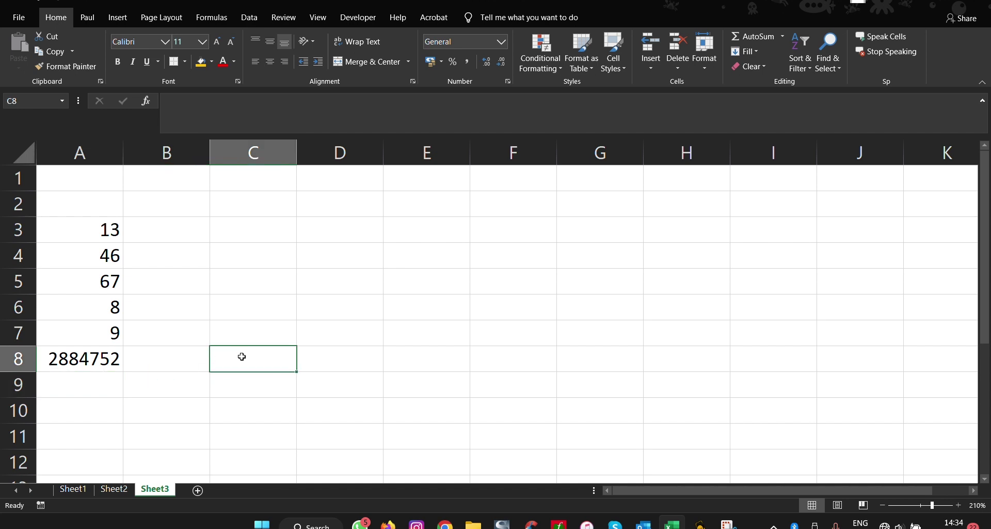
text(=)
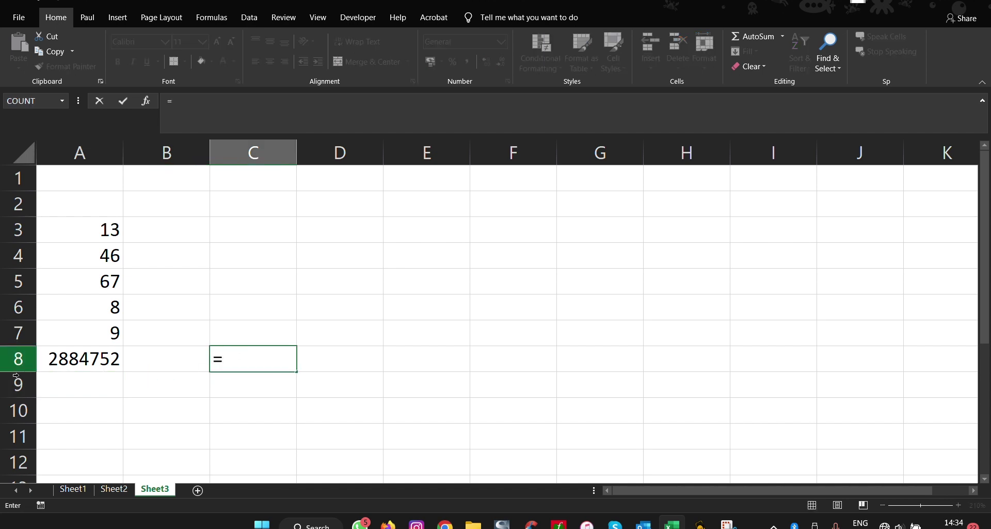
click(89, 367)
key(BackSpace)
key(BackSpace)
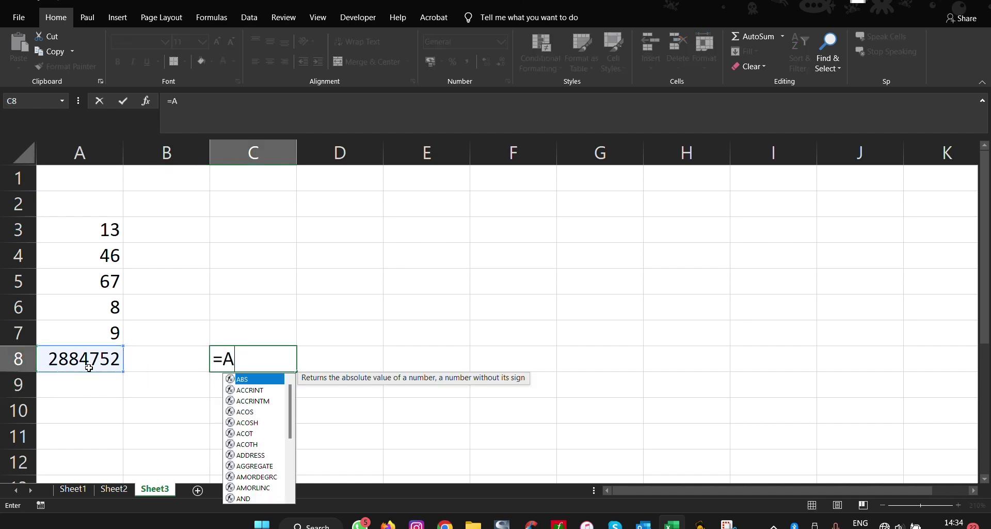
text(PRO)
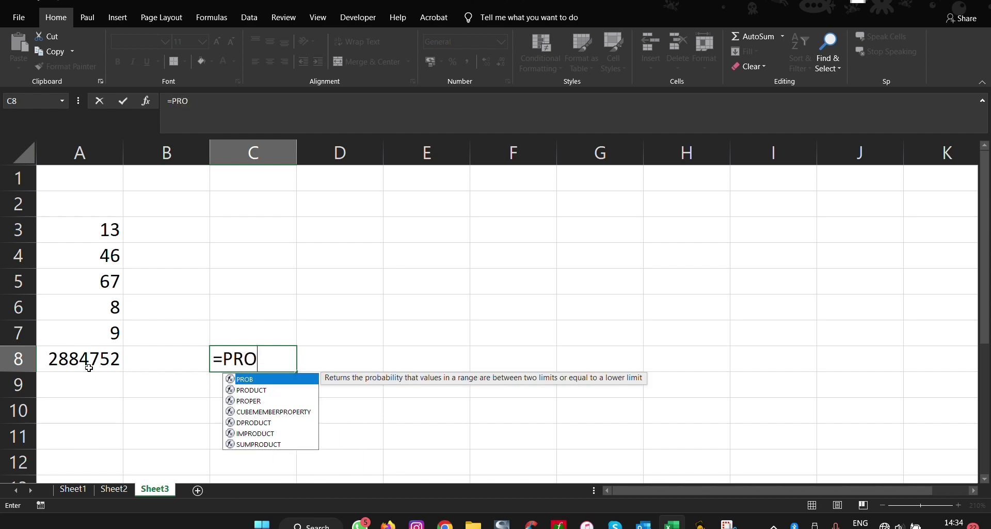
text(D)
key(Tab)
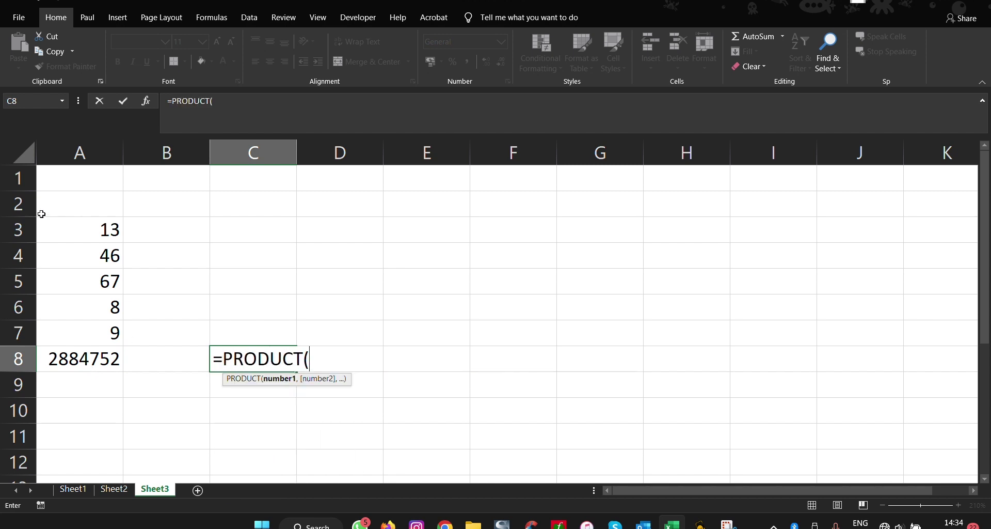
drag(87, 229, 101, 255)
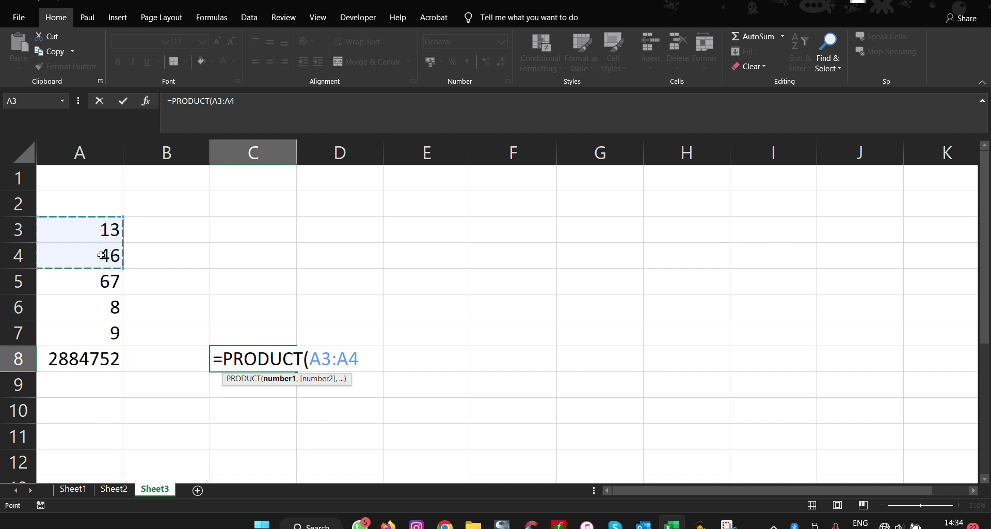
text())
key(Return)
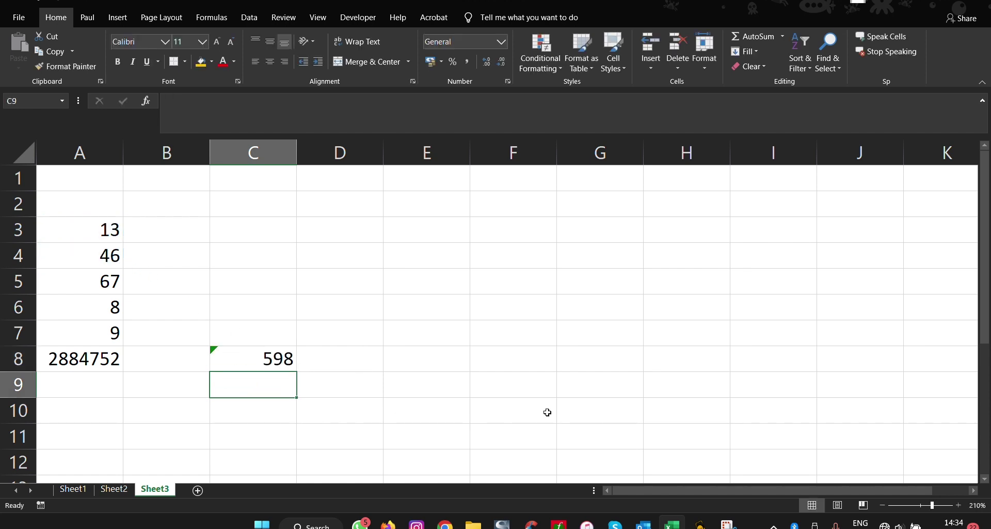
- On Sheet1, enter =B5/D5 in F5 so the Divide row shows 2.66667
click(74, 489)
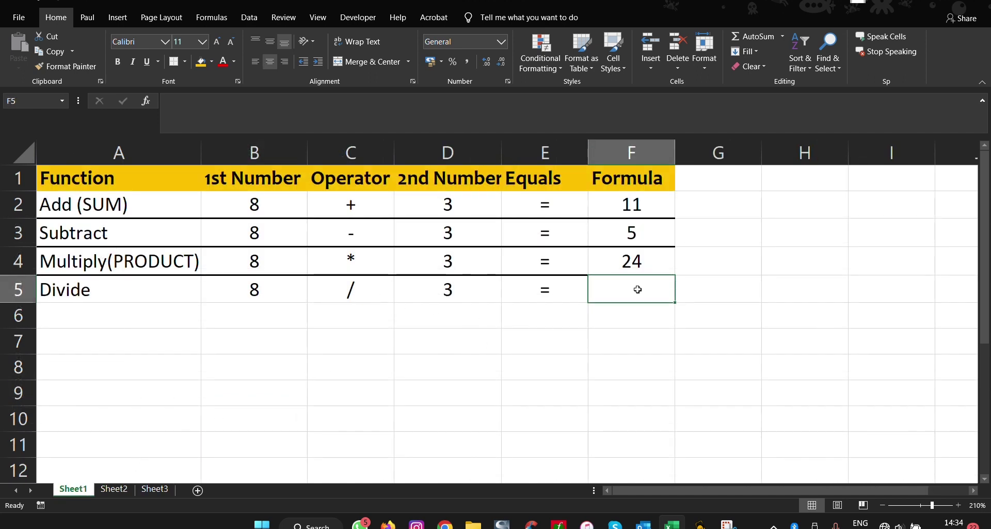
text(=)
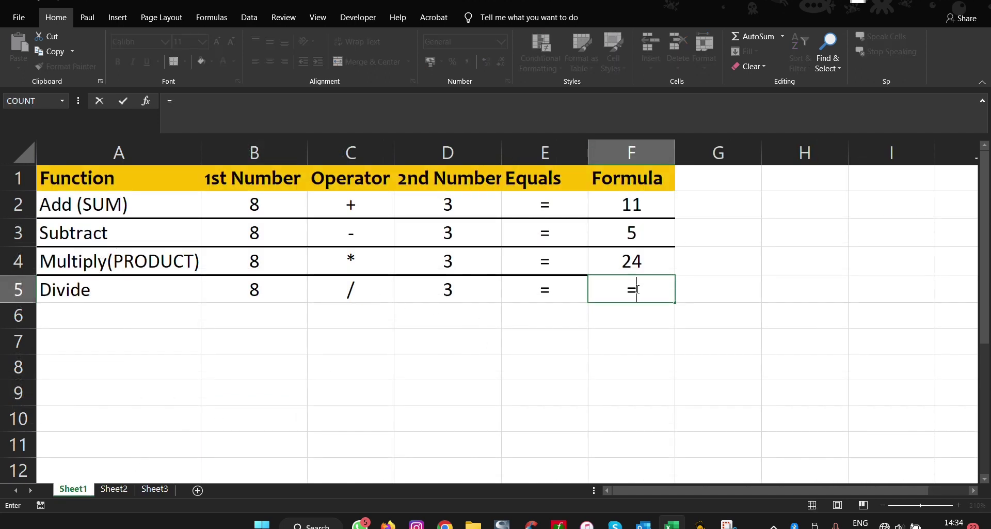
click(279, 272)
click(279, 286)
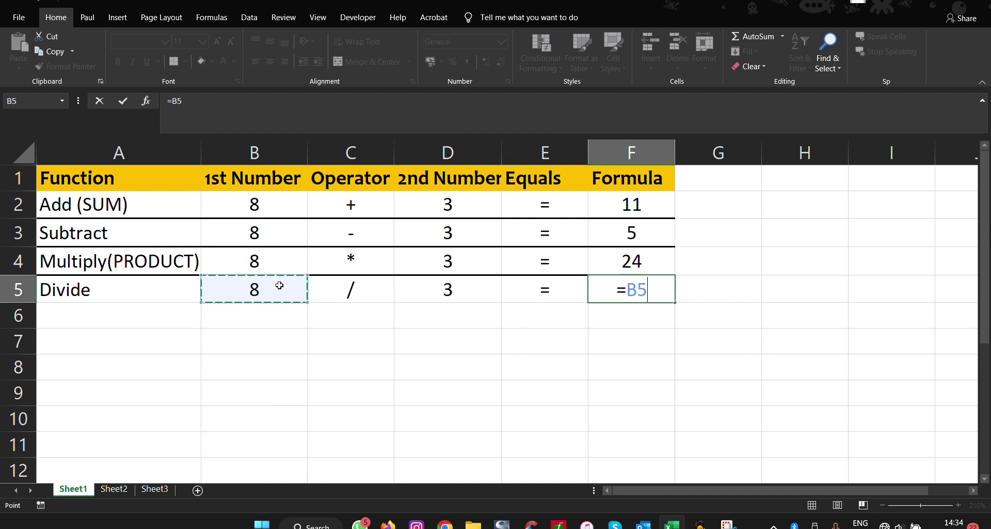
text(/)
click(430, 296)
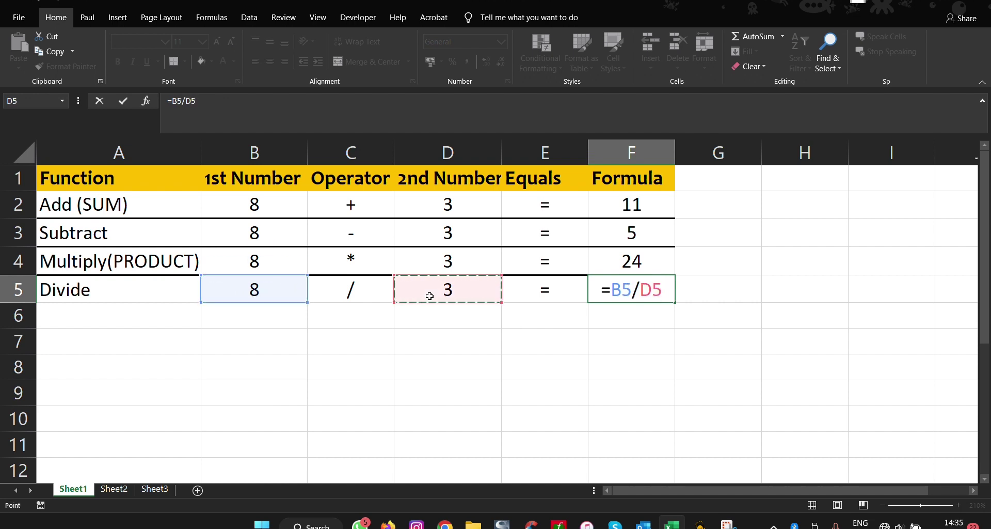
key(Return)
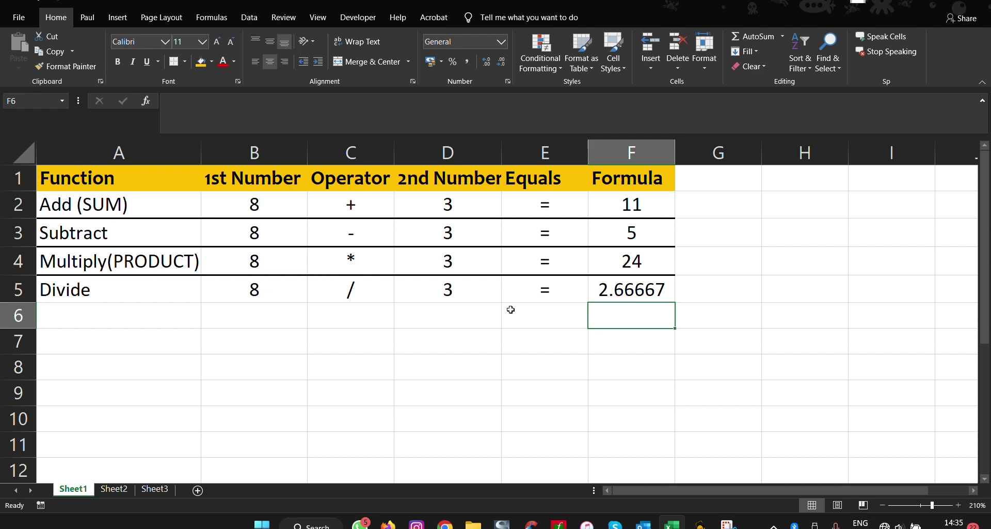